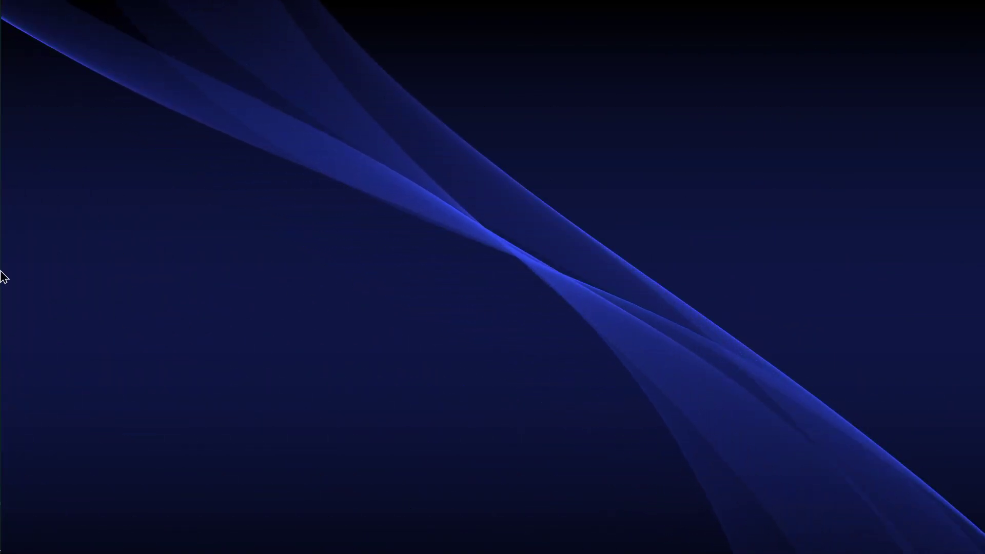
# Step: Open impactclient.net in Edge
pyautogui.moveTo(38, 195)
pyautogui.click(24, 213)
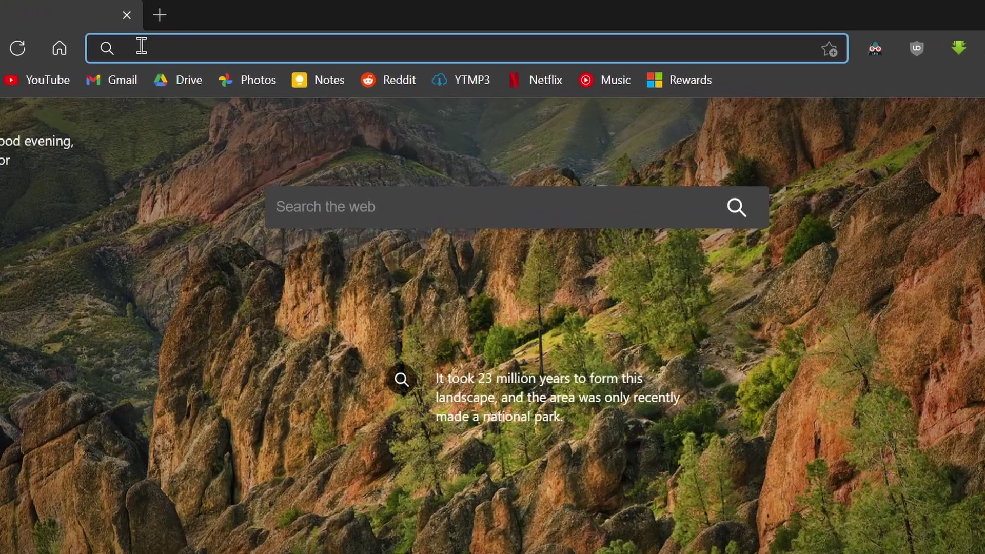
pyautogui.write('impac')
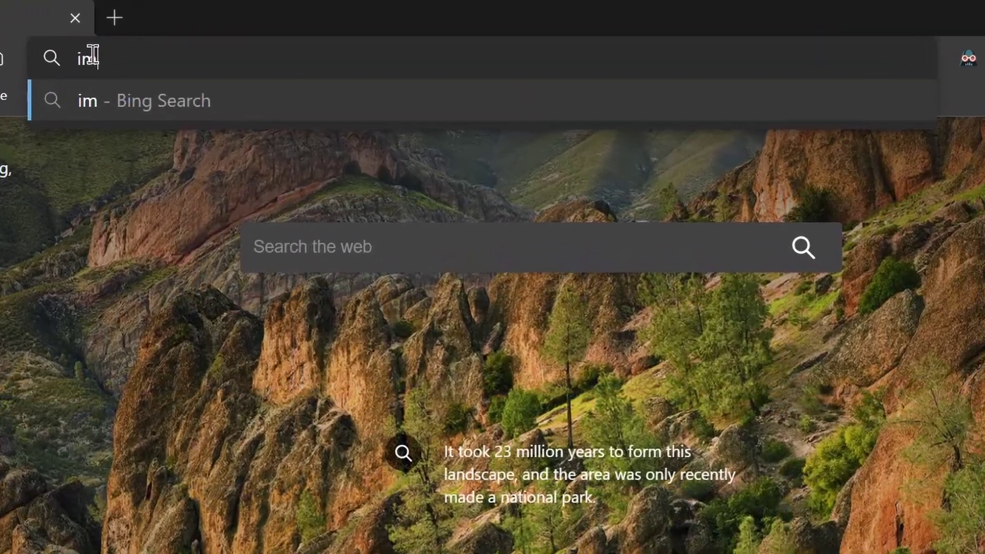
pyautogui.write('tclient.n')
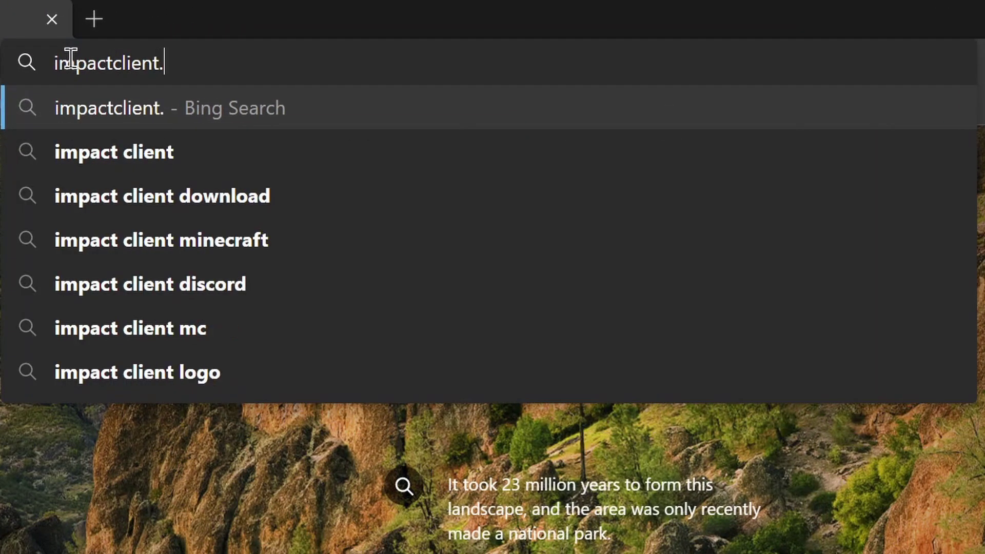
pyautogui.write('et')
pyautogui.press('Return')
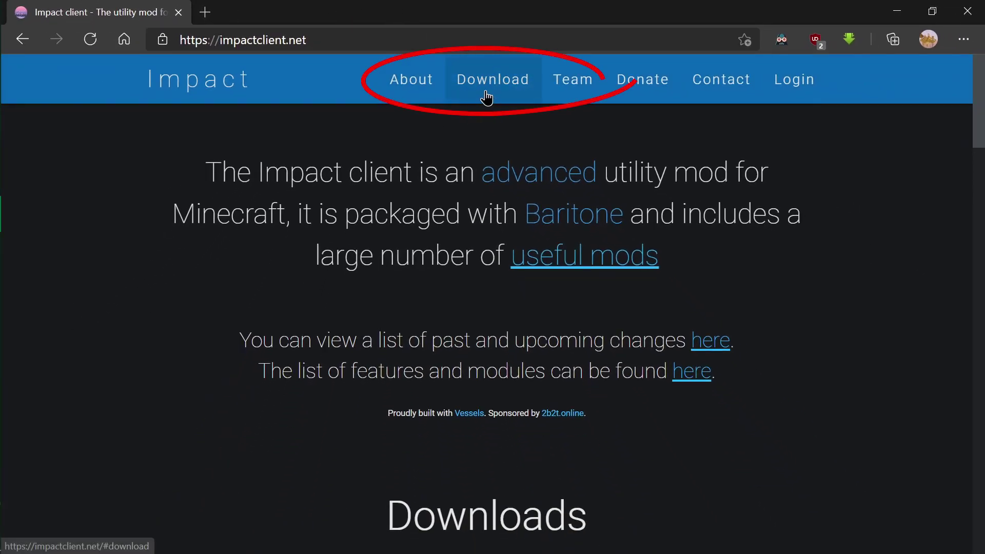
# Step: Download the Windows installer ImpactInstaller-0.9.4.exe from the site's Download section
pyautogui.click(485, 93)
pyautogui.scroll(-3, 651, 254)
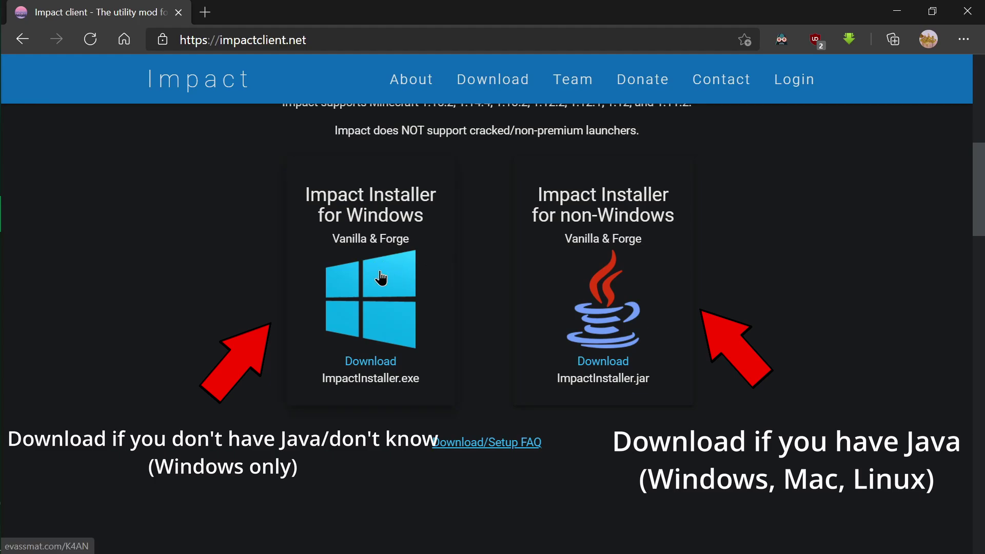
pyautogui.click(390, 319)
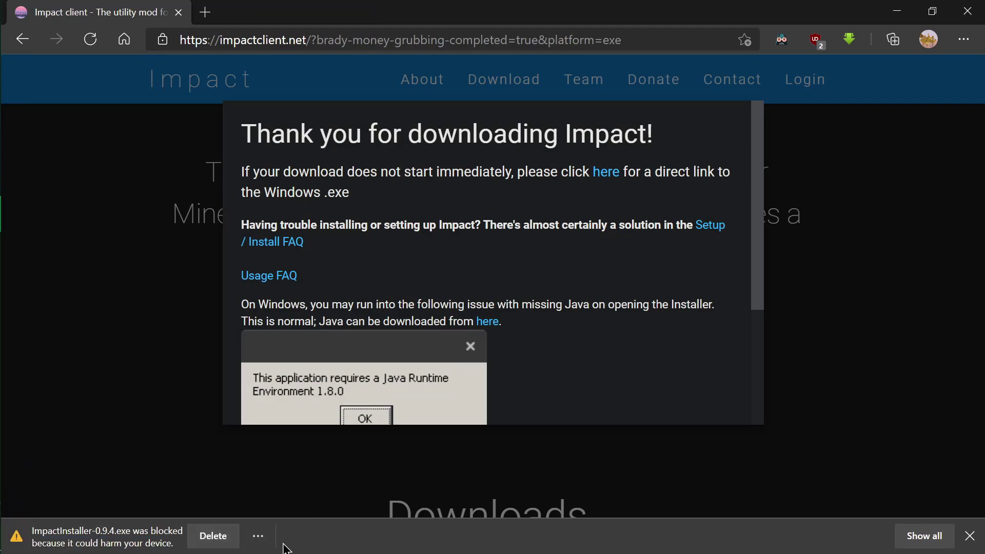
# Step: Keep the blocked ImpactInstaller-0.9.4.exe download anyway and show it in the Downloads folder
pyautogui.click(260, 539)
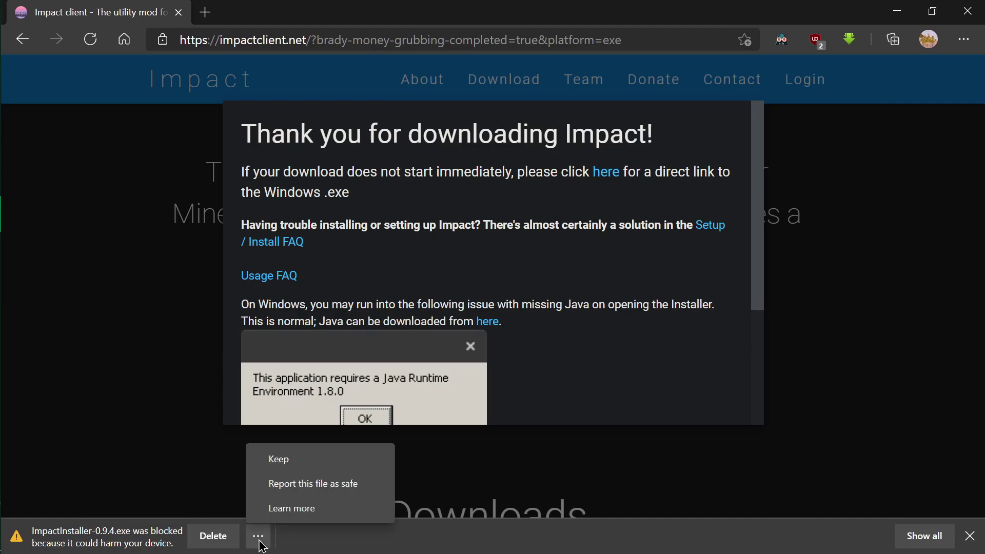
pyautogui.click(321, 457)
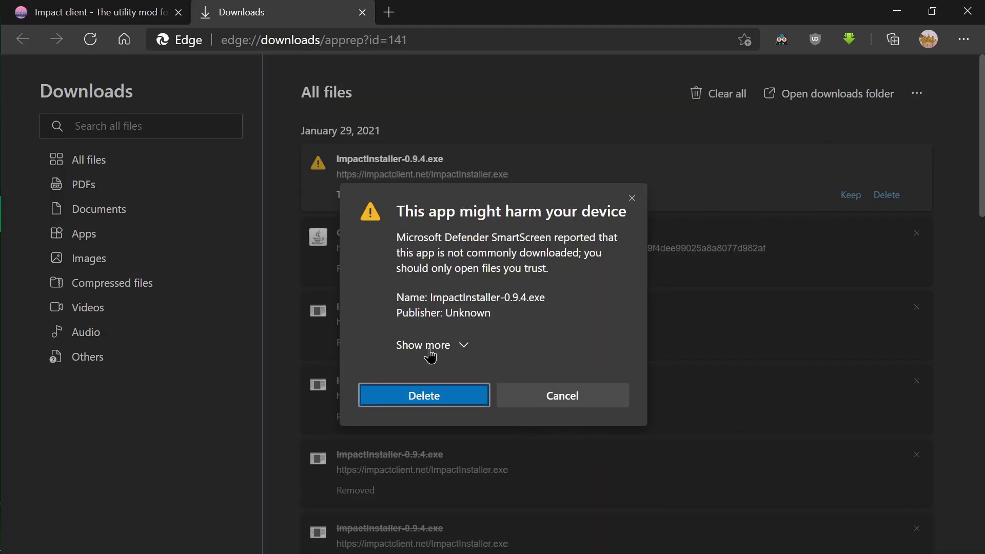
pyautogui.click(430, 354)
pyautogui.click(413, 339)
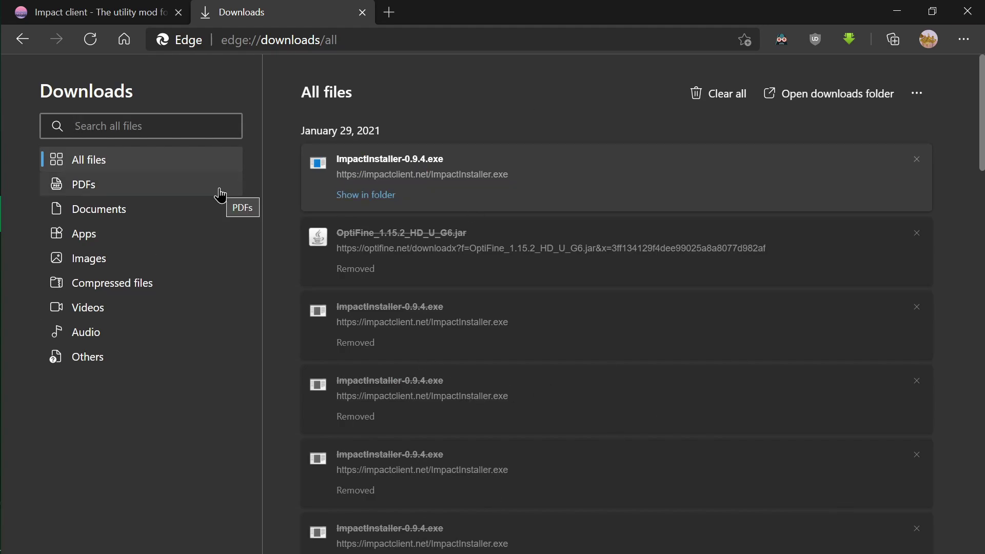
pyautogui.click(382, 207)
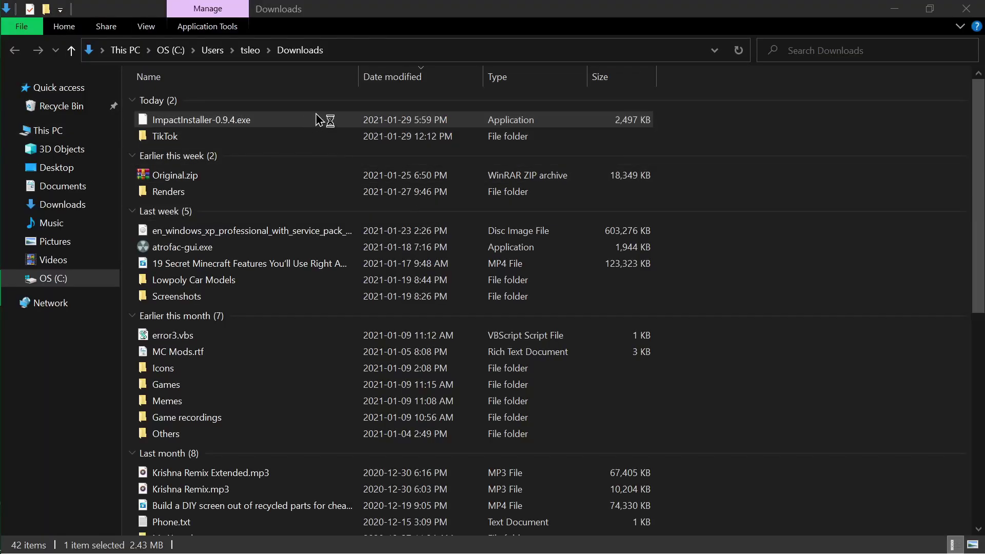
# Step: Run ImpactInstaller-0.9.4.exe, bypassing the SmartScreen warning
pyautogui.moveTo(40, 165)
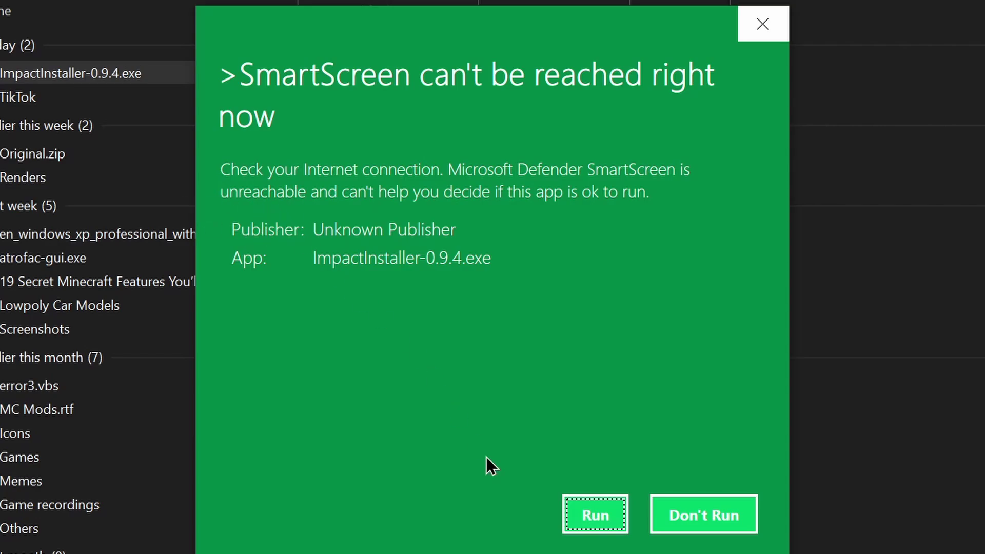
pyautogui.click(613, 515)
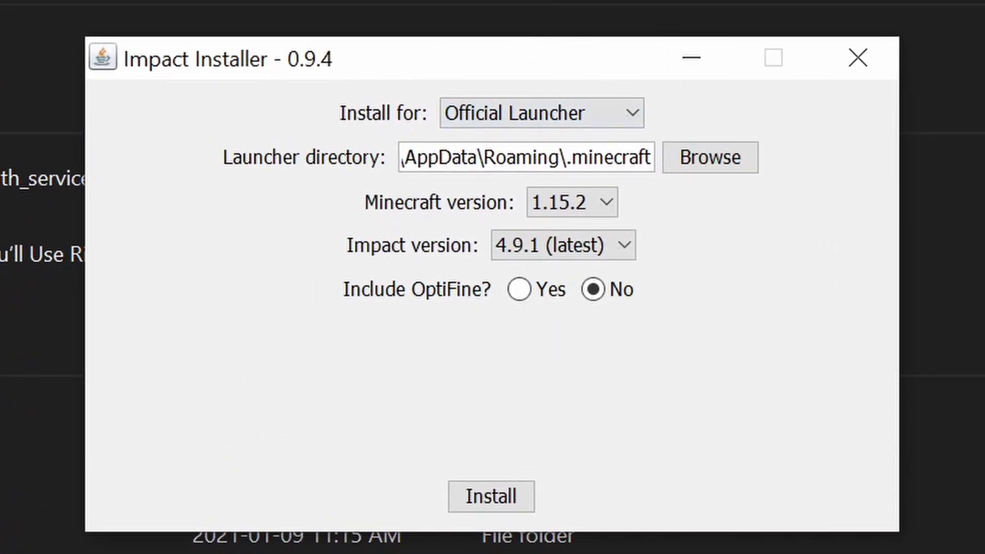
# Step: Set the installer to Minecraft 1.15.2, Impact 4.9.1, and the Official Launcher
pyautogui.click(574, 210)
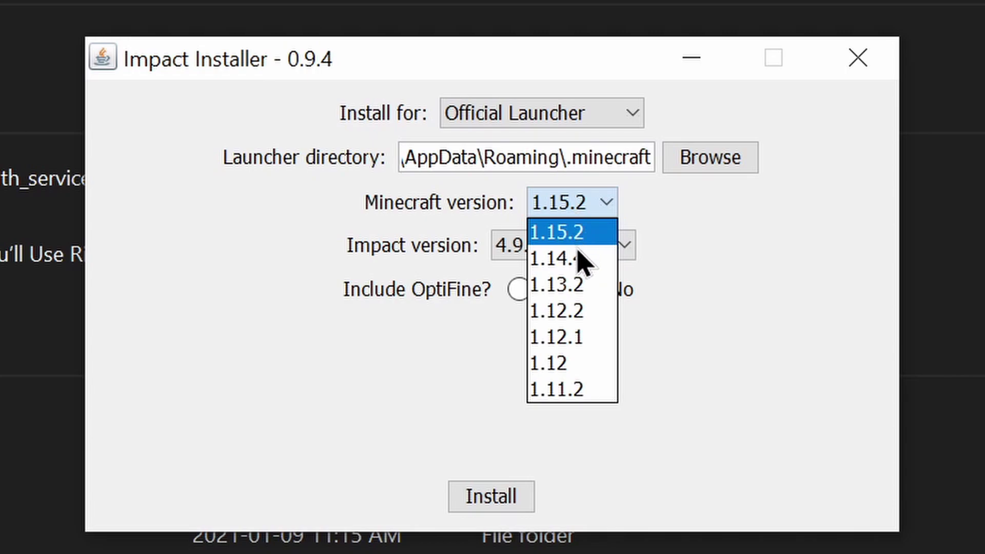
pyautogui.click(569, 201)
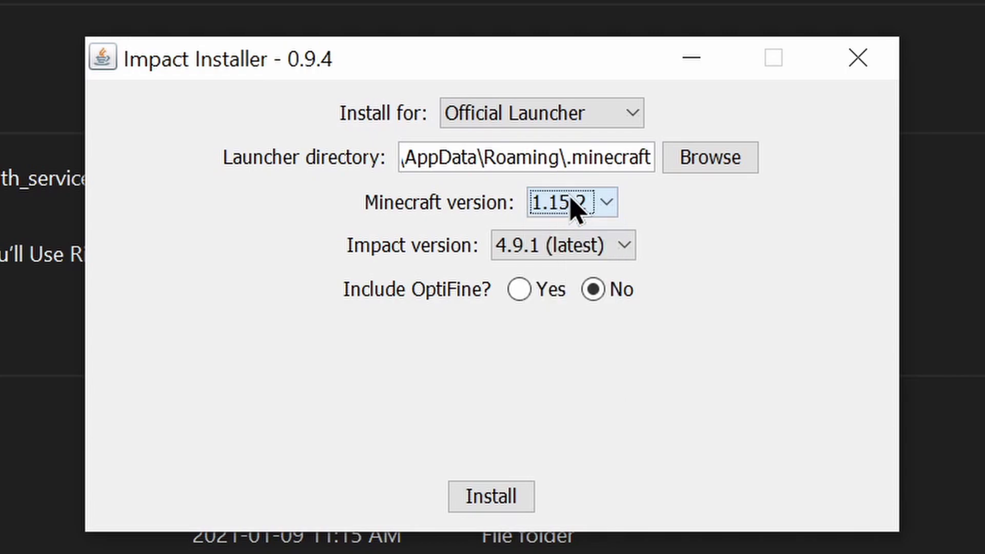
pyautogui.click(538, 251)
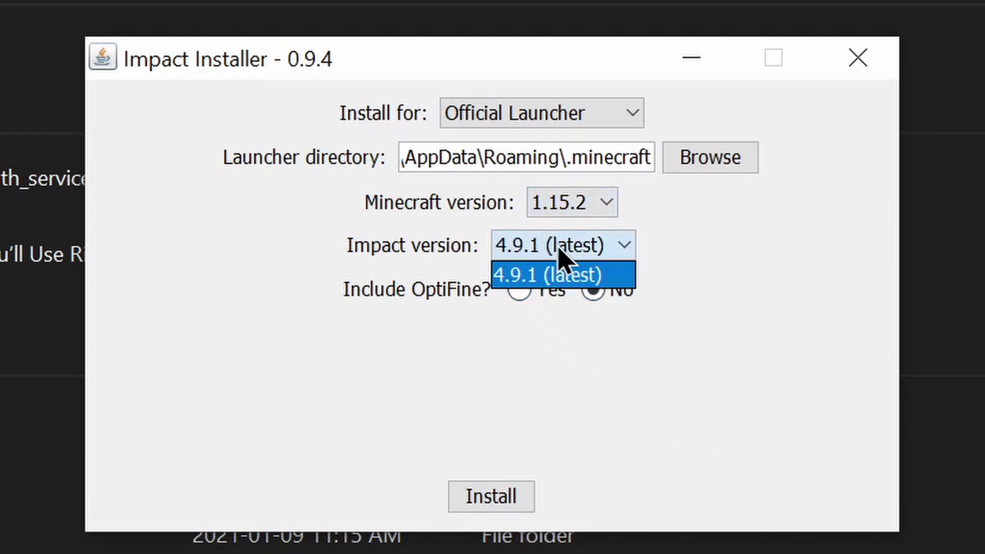
pyautogui.click(556, 251)
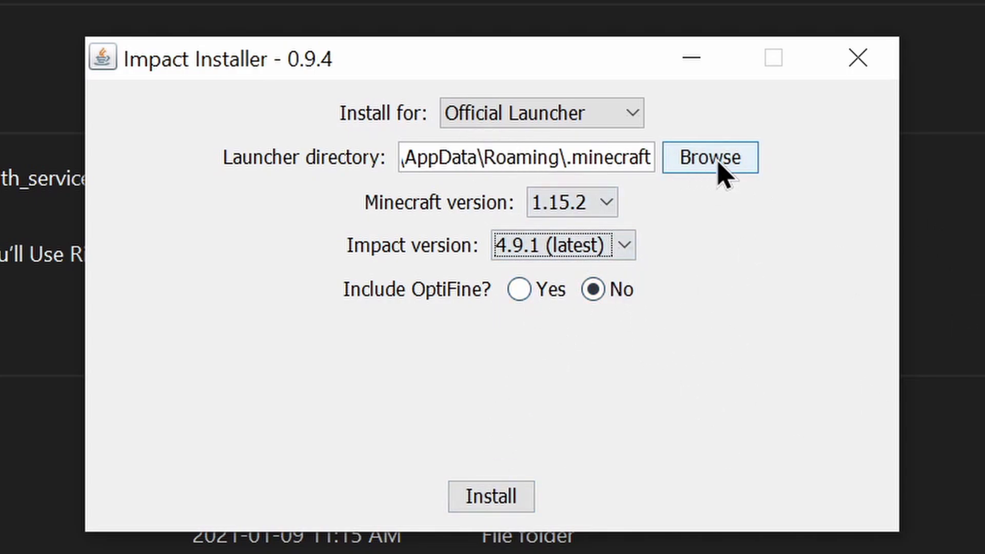
pyautogui.click(623, 122)
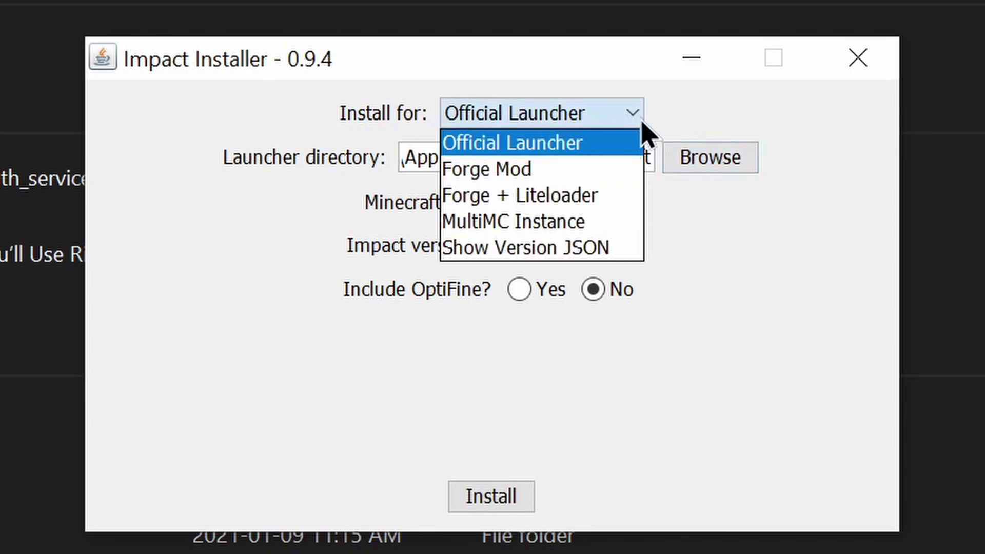
pyautogui.click(589, 139)
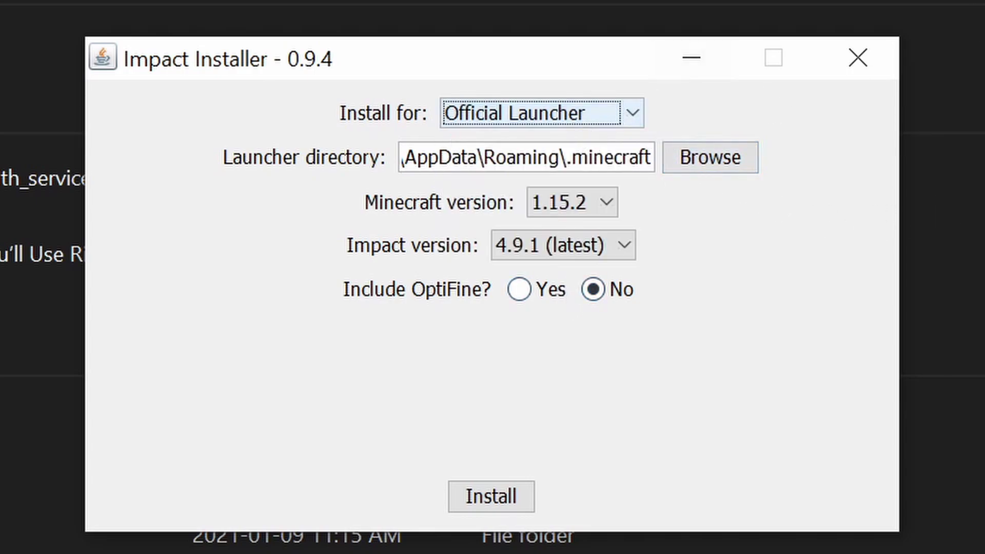
# Step: Install Impact, confirm the success message, and close the installer
pyautogui.click(507, 508)
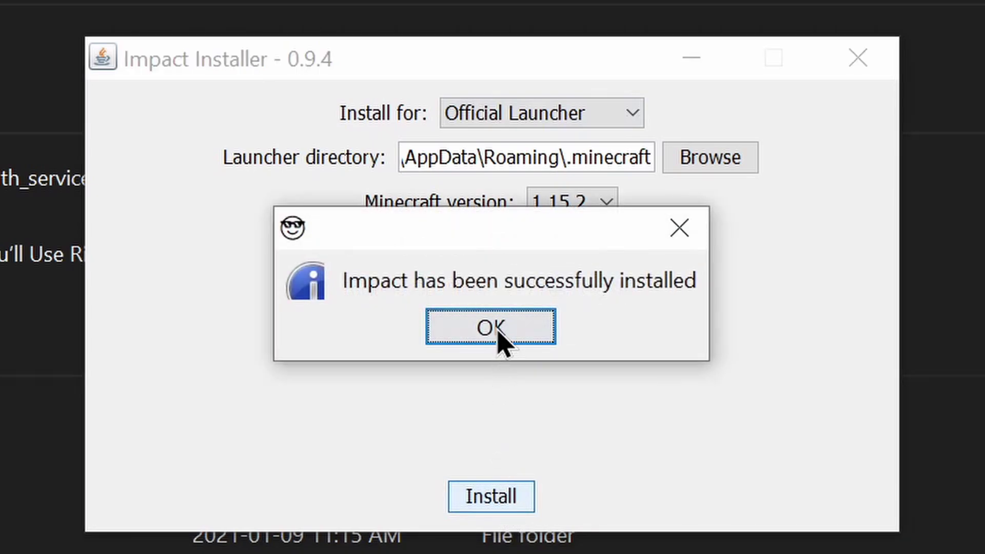
pyautogui.click(500, 331)
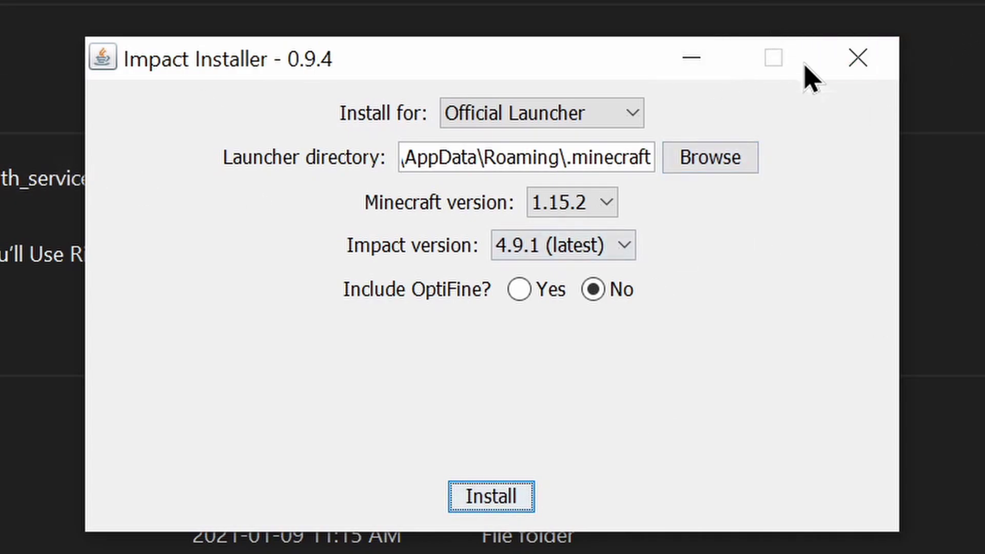
pyautogui.click(857, 58)
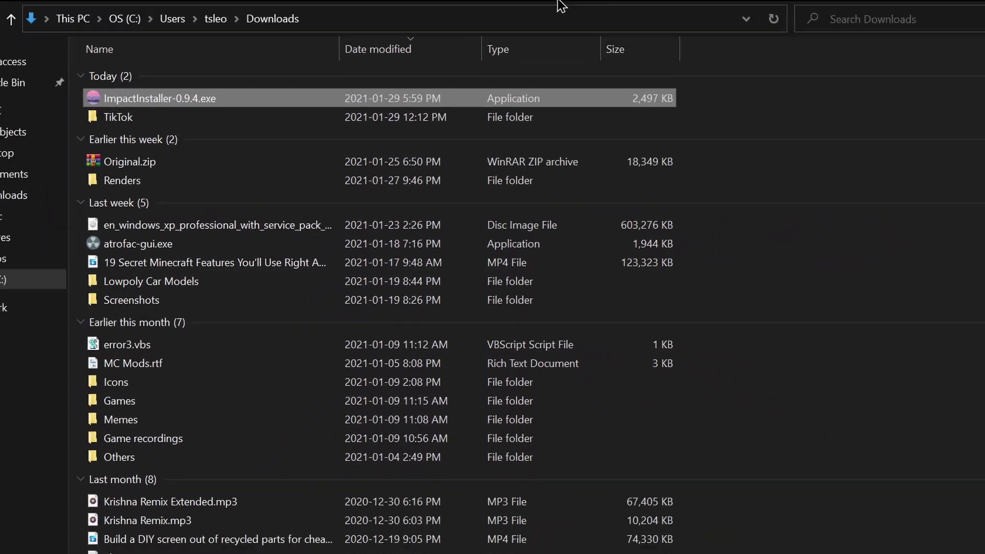
# Step: Delete the downloaded installer, start Minecraft Launcher, and go to its Installations page
pyautogui.press('Delete')
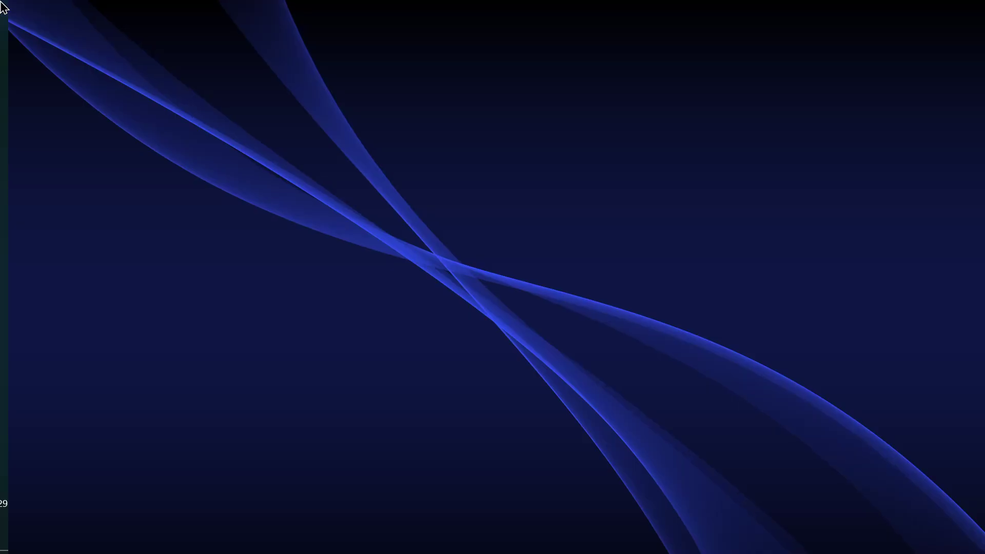
pyautogui.click(4, 7)
pyautogui.click(605, 226)
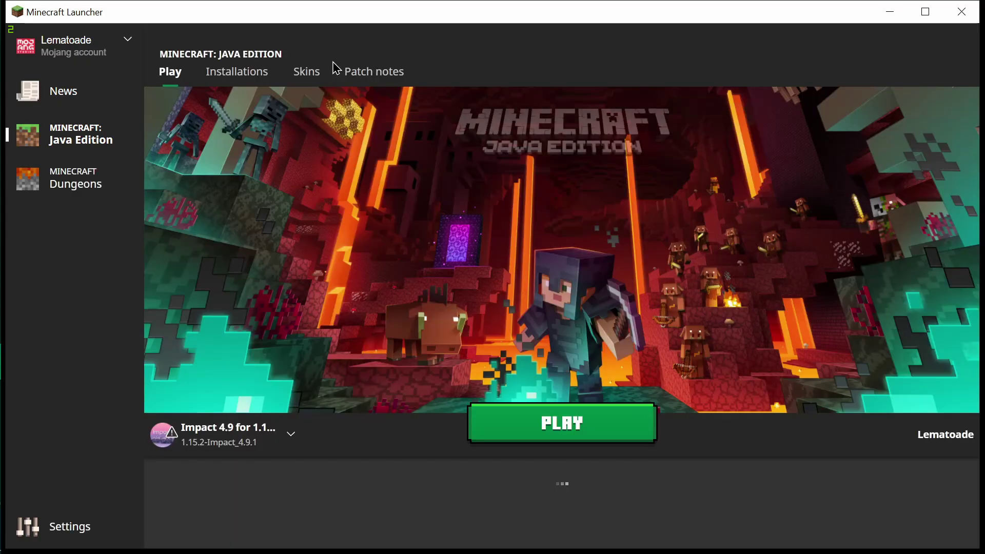
pyautogui.click(252, 445)
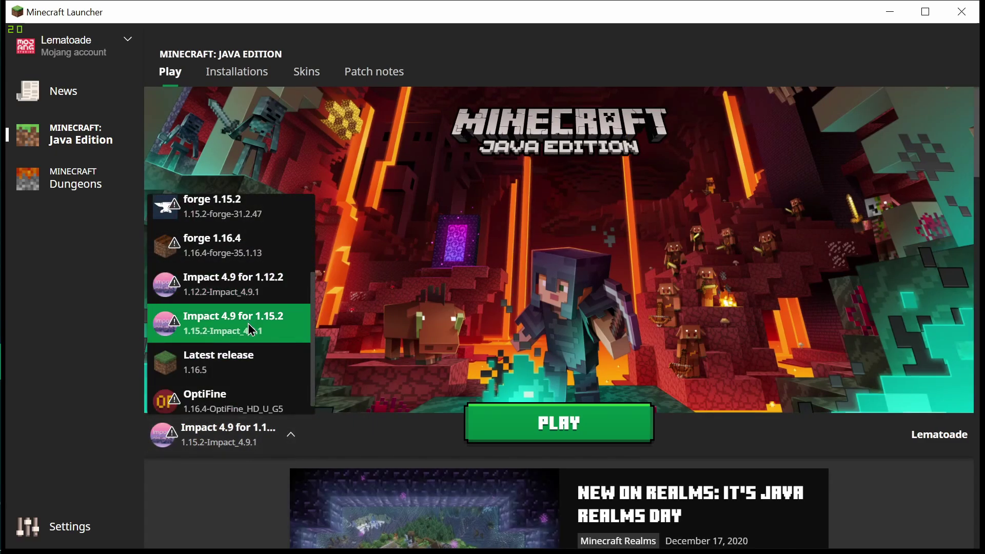
pyautogui.click(225, 78)
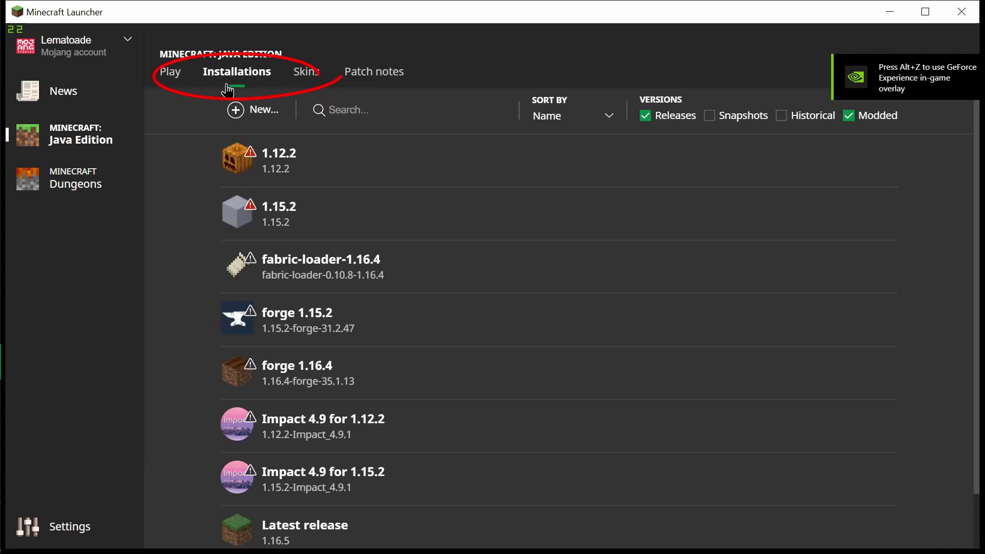
# Step: Start a new installation with version release 1.15.2-Impact_4.9.1
pyautogui.click(237, 109)
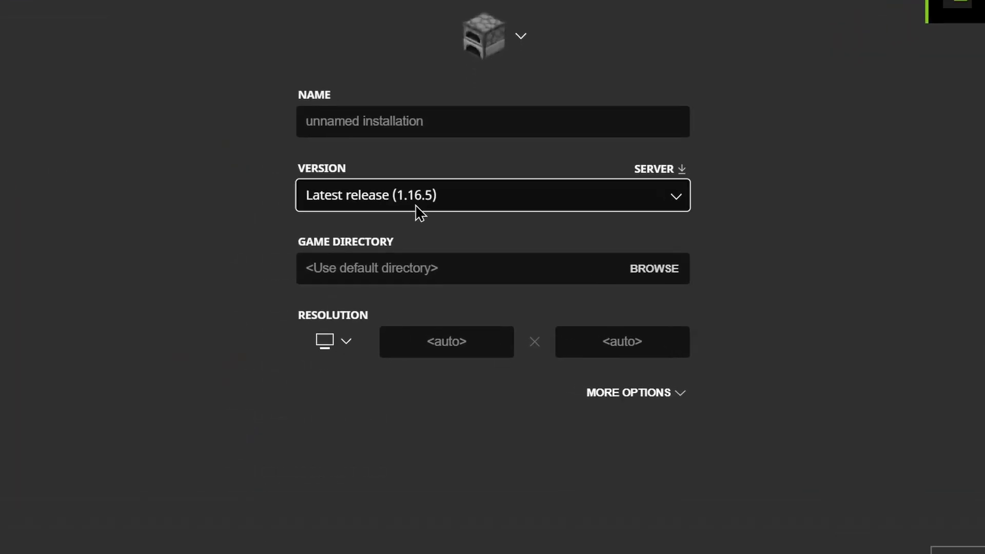
pyautogui.click(417, 208)
pyautogui.scroll(-5, 457, 341)
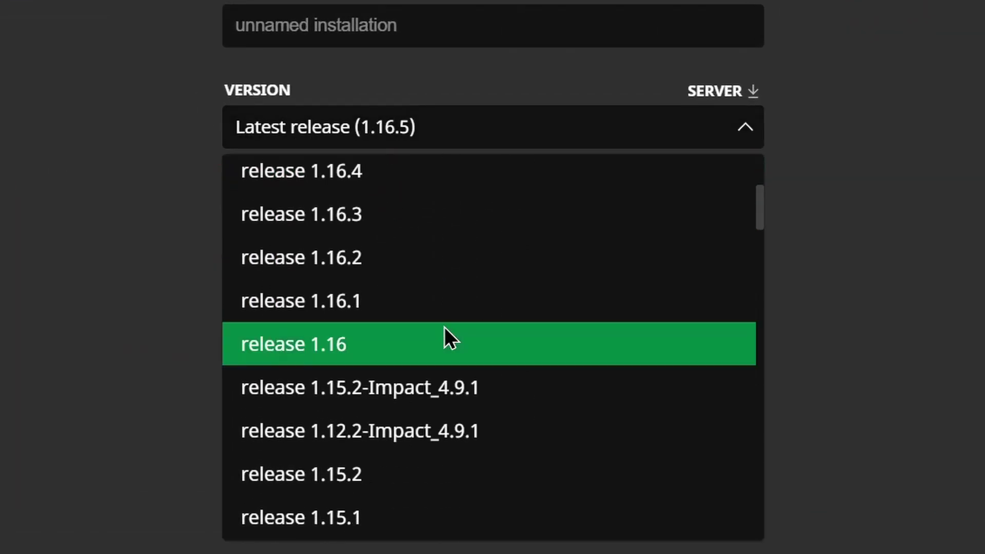
pyautogui.scroll(-3, 513, 328)
pyautogui.scroll(3, 578, 315)
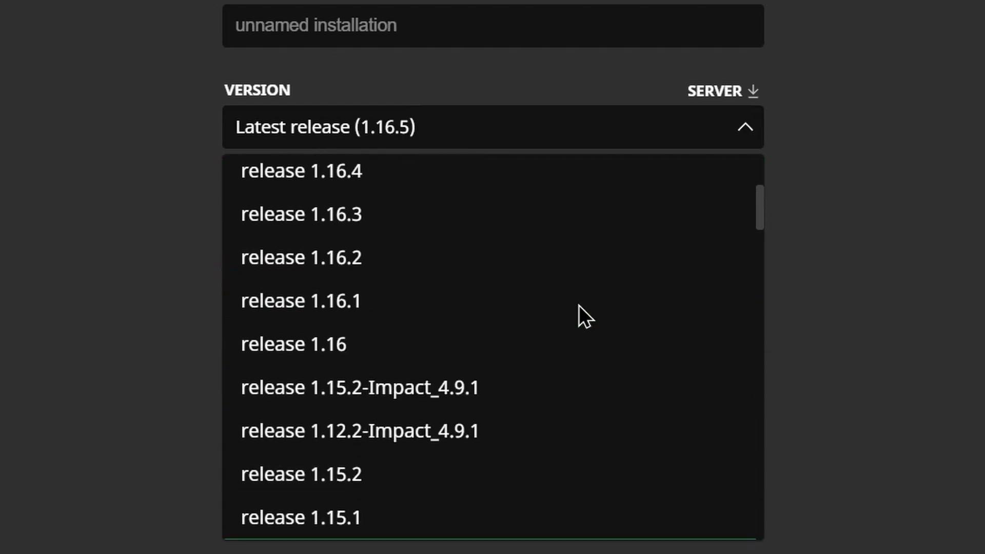
pyautogui.click(391, 398)
# Step: Name the installation 'tutorial' and create it
pyautogui.click(385, 18)
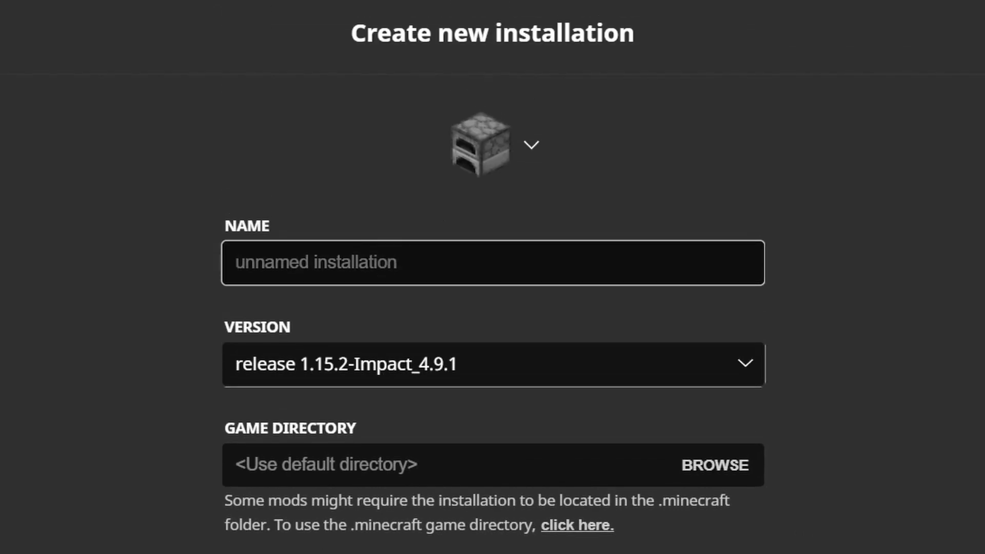
pyautogui.write('tutorial')
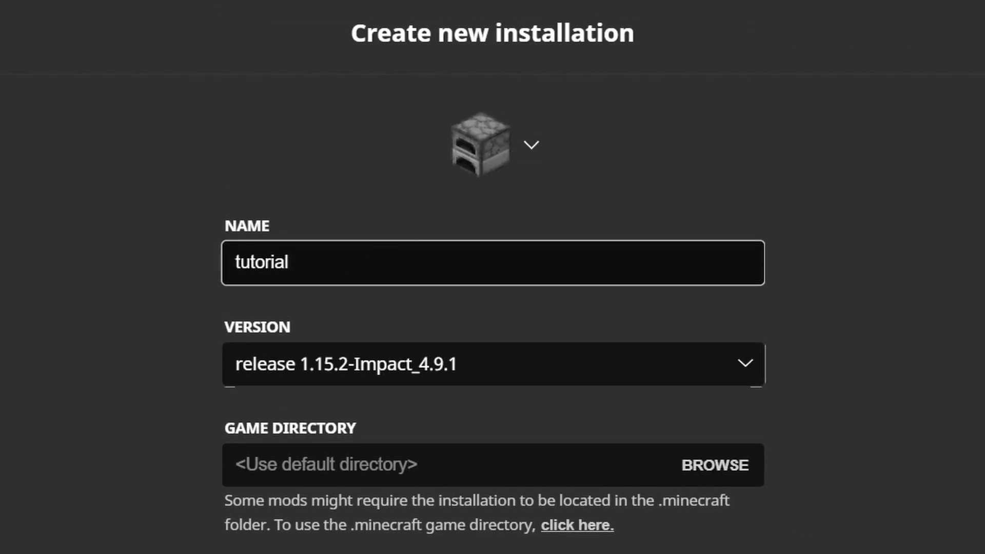
pyautogui.press('Tab')
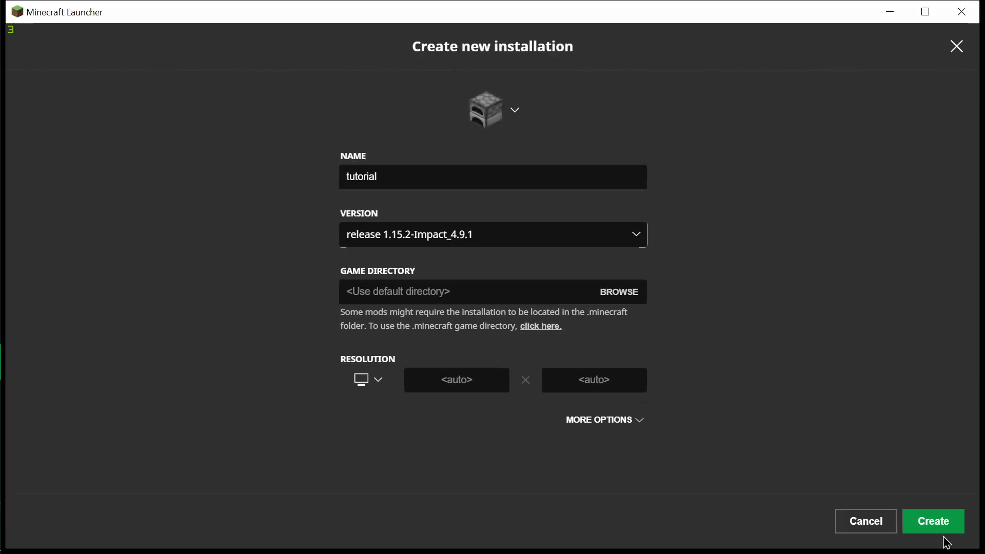
pyautogui.click(922, 526)
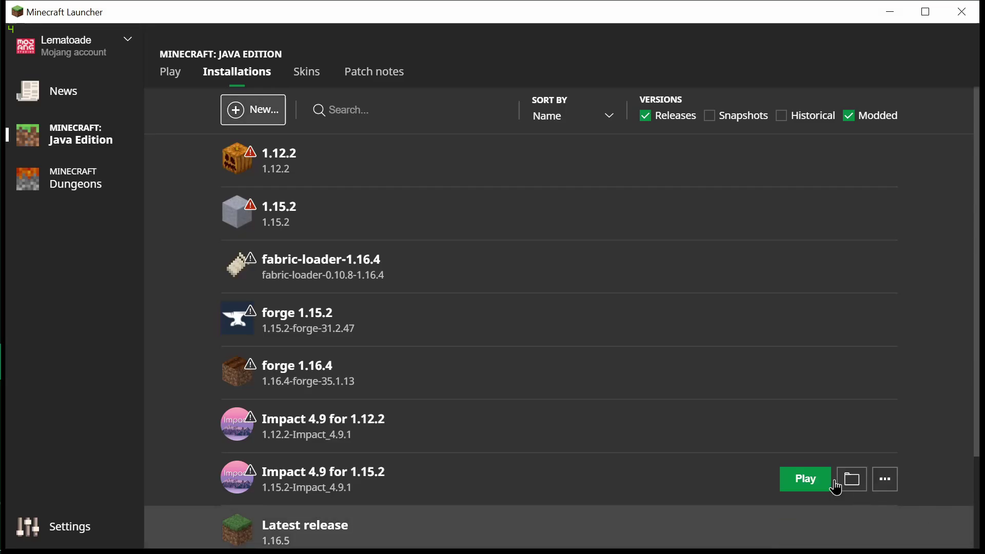
# Step: Select the tutorial installation on the Play page and launch it past the modification warning
pyautogui.click(153, 73)
pyautogui.click(224, 450)
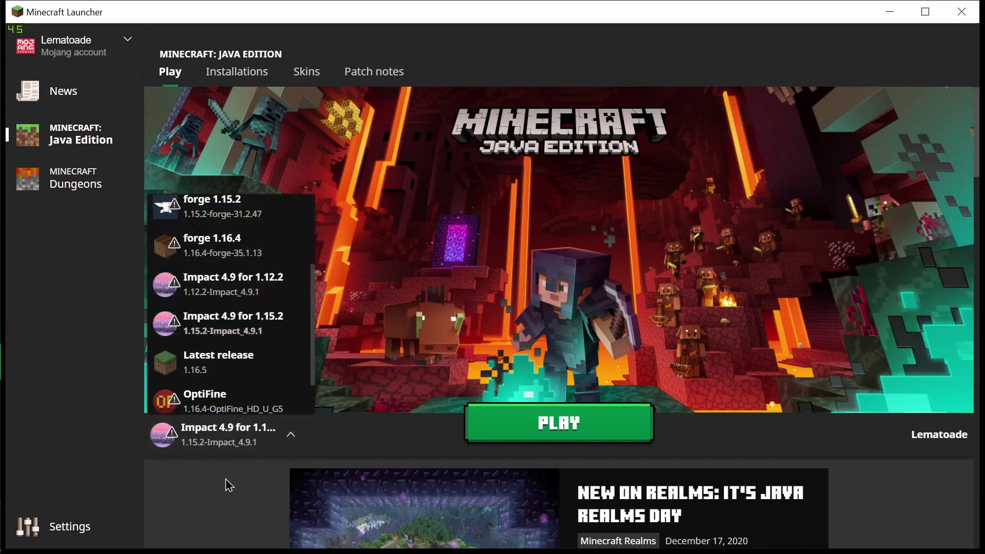
pyautogui.scroll(-3, 334, 320)
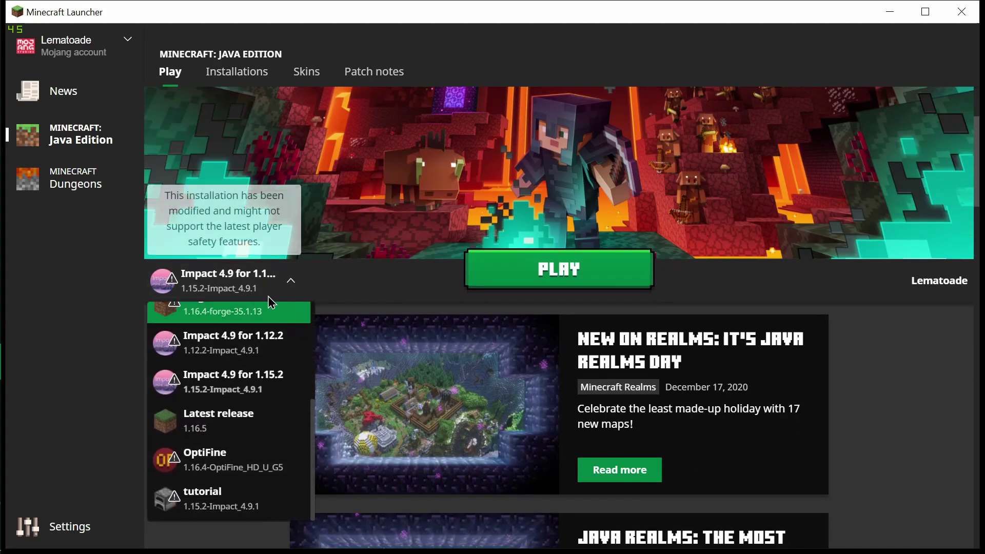
pyautogui.click(205, 503)
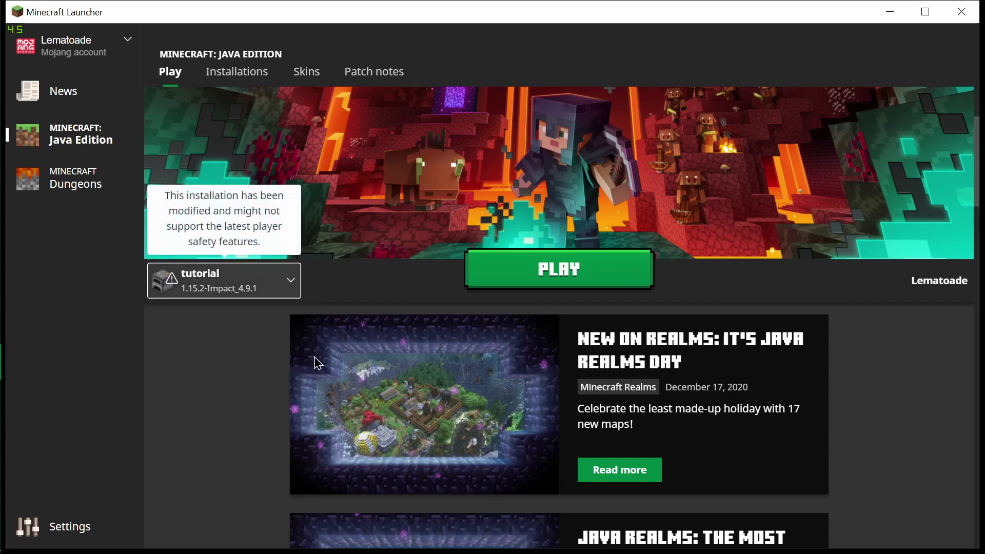
pyautogui.scroll(3, 315, 362)
pyautogui.click(537, 437)
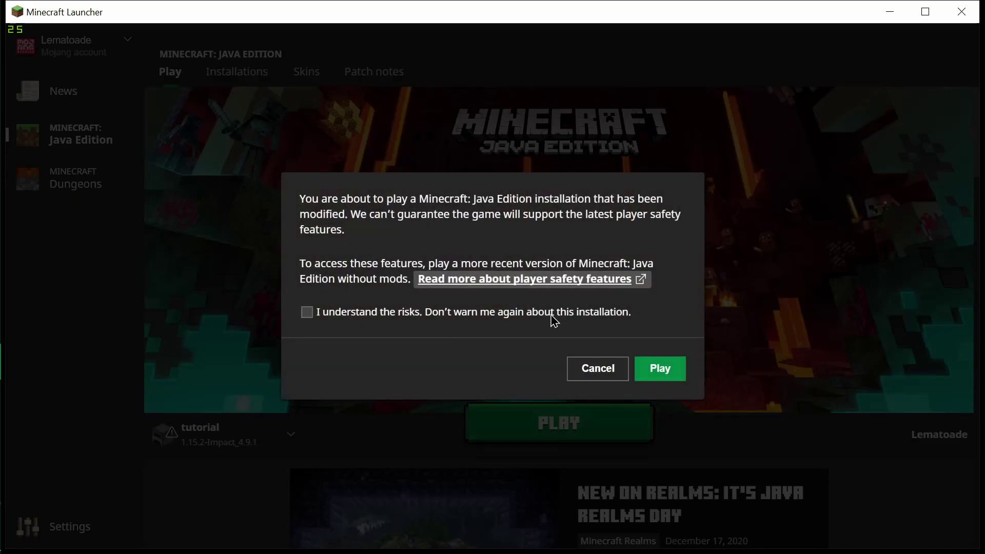
pyautogui.click(660, 369)
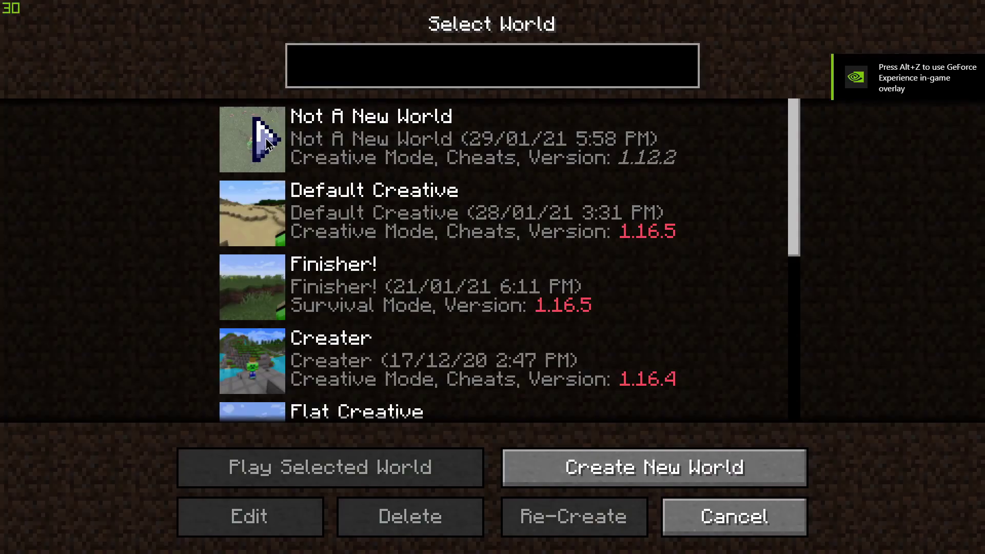
# Step: Load a world from Select World and walk up onto the hillside
pyautogui.doubleClick(419, 293)
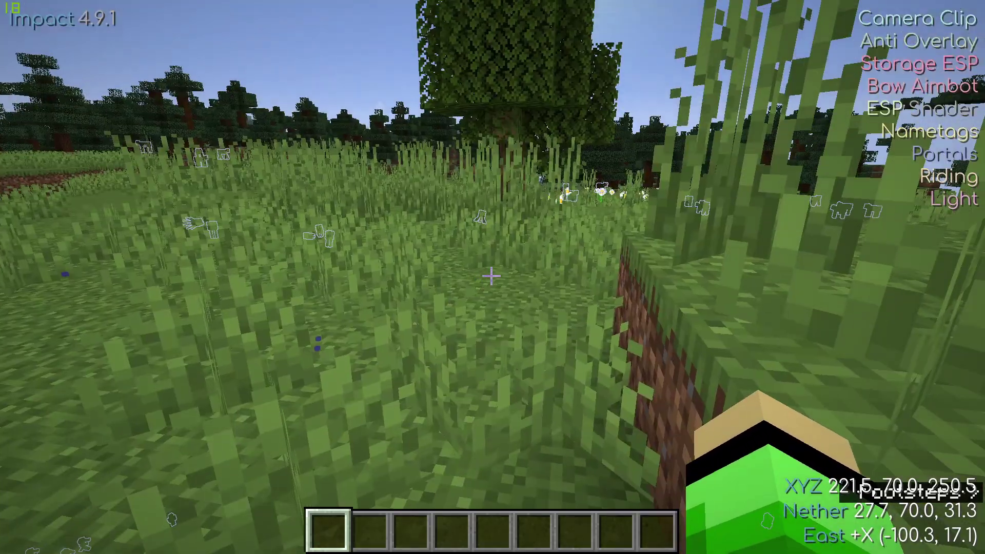
pyautogui.press('w')
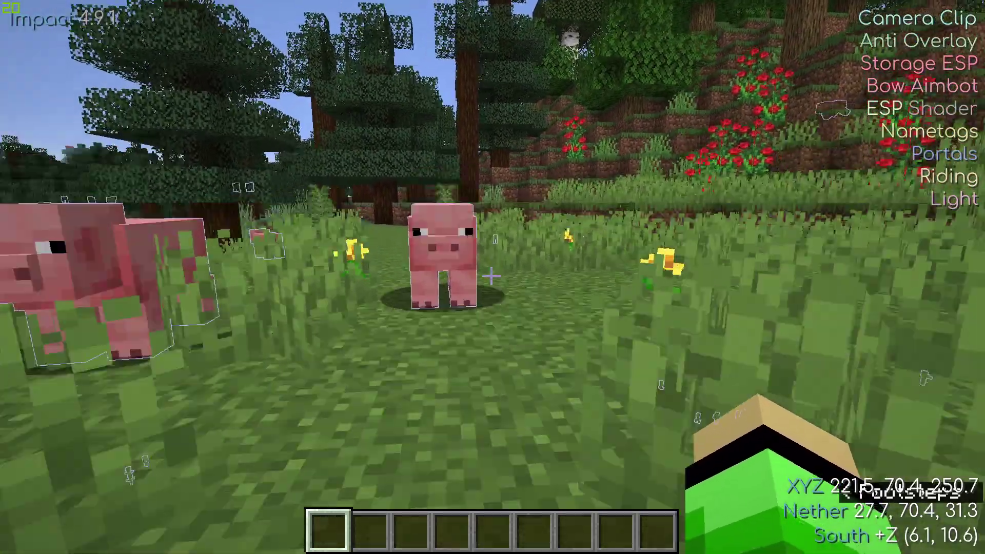
pyautogui.press('w')
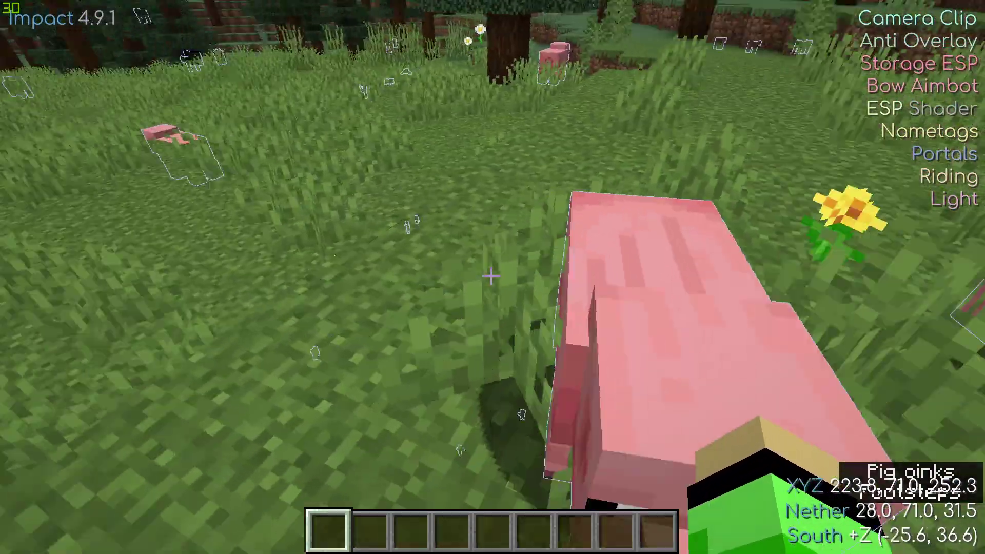
pyautogui.press('w')
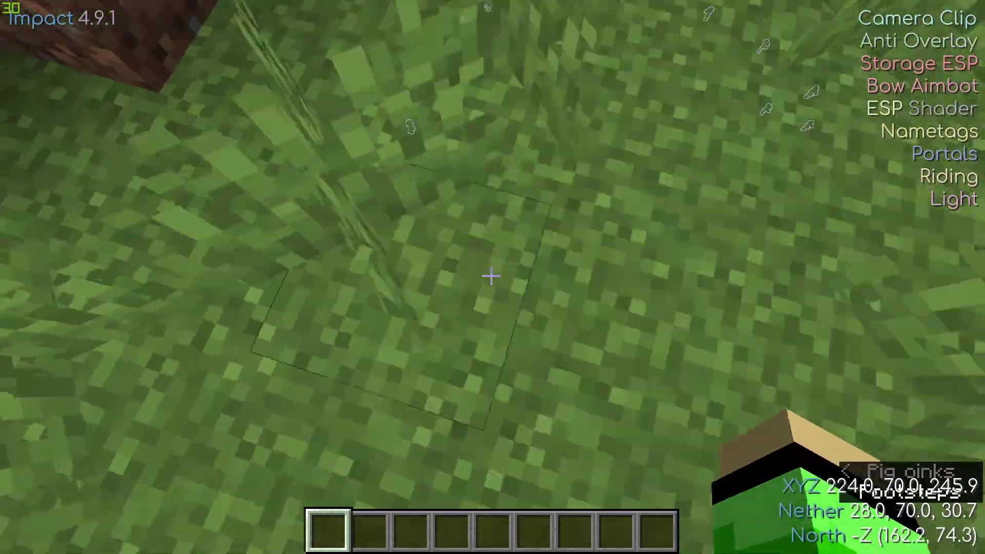
pyautogui.press('space')
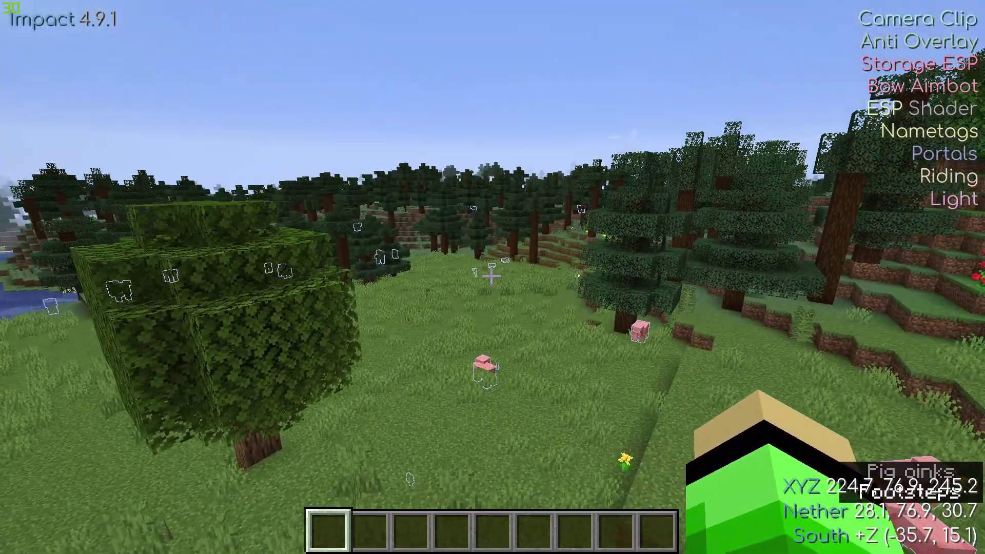
# Step: Switch to third-person view and open Impact's module menu on the Combat category
pyautogui.press('F5')
pyautogui.press('F5')
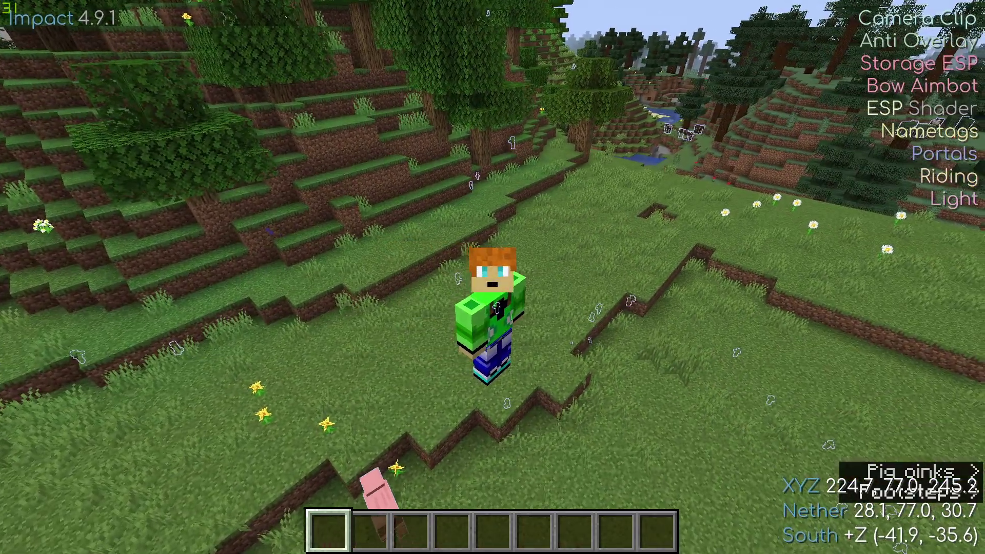
pyautogui.press('Shift_R')
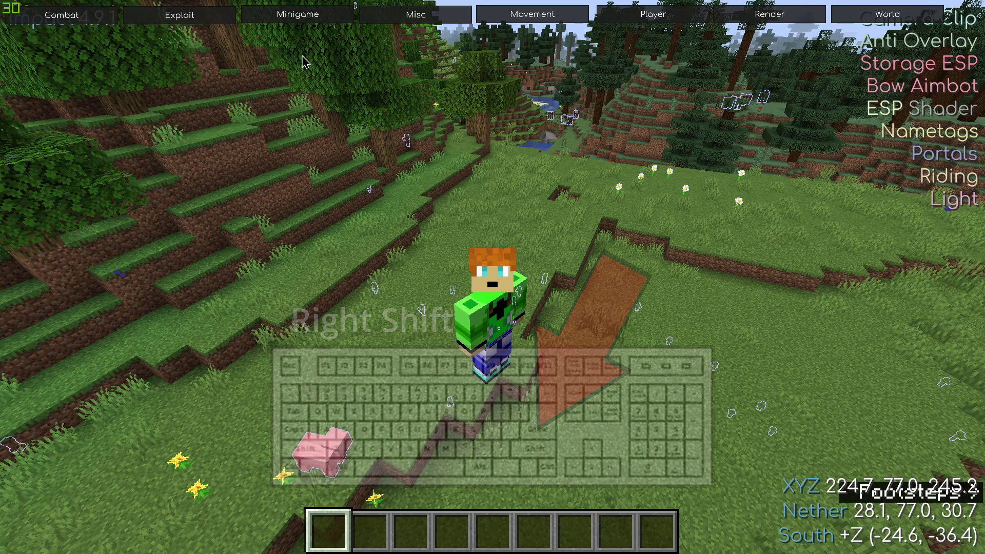
pyautogui.click(62, 15)
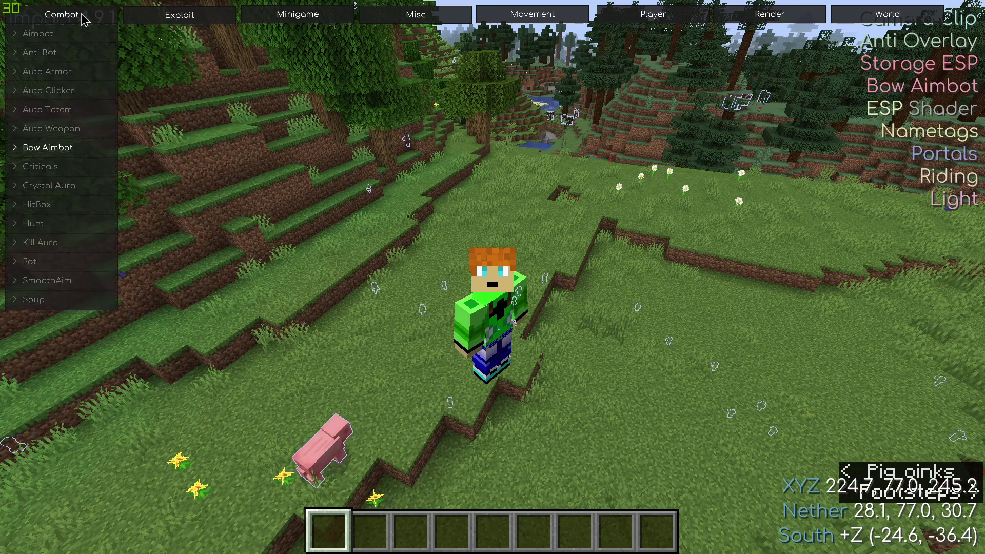